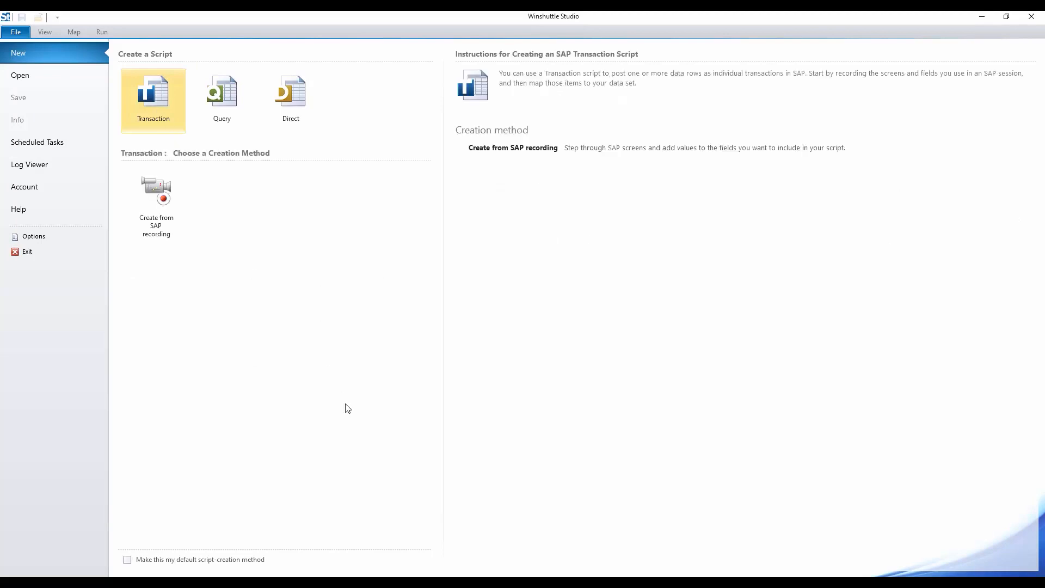
Step: Create a transaction script from an SAP recording and log on to the WE7 auto-logon system with client 800
{"action": "left_click", "coordinate": [165, 214]}
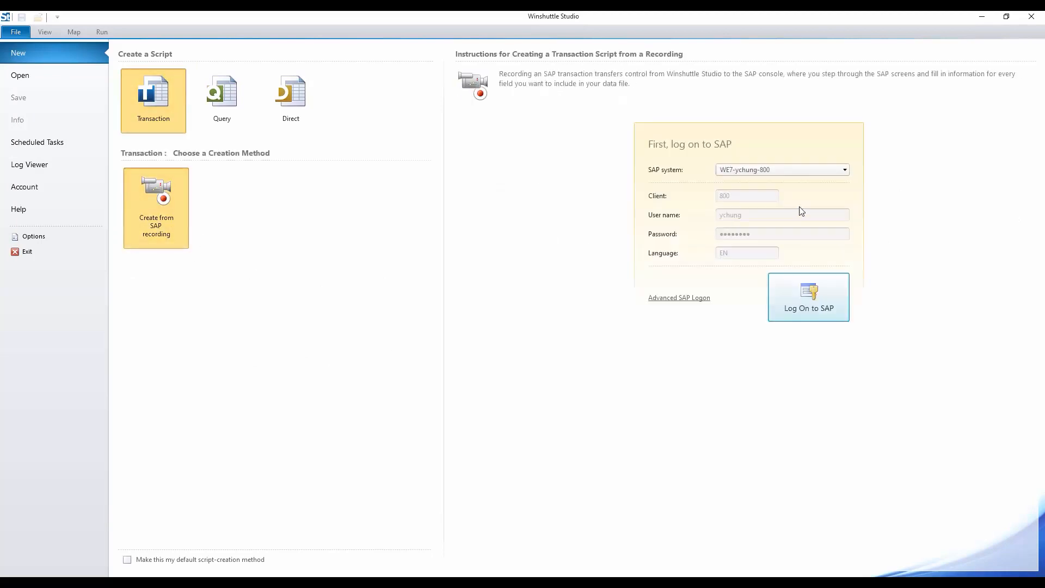
{"action": "left_click", "coordinate": [801, 173]}
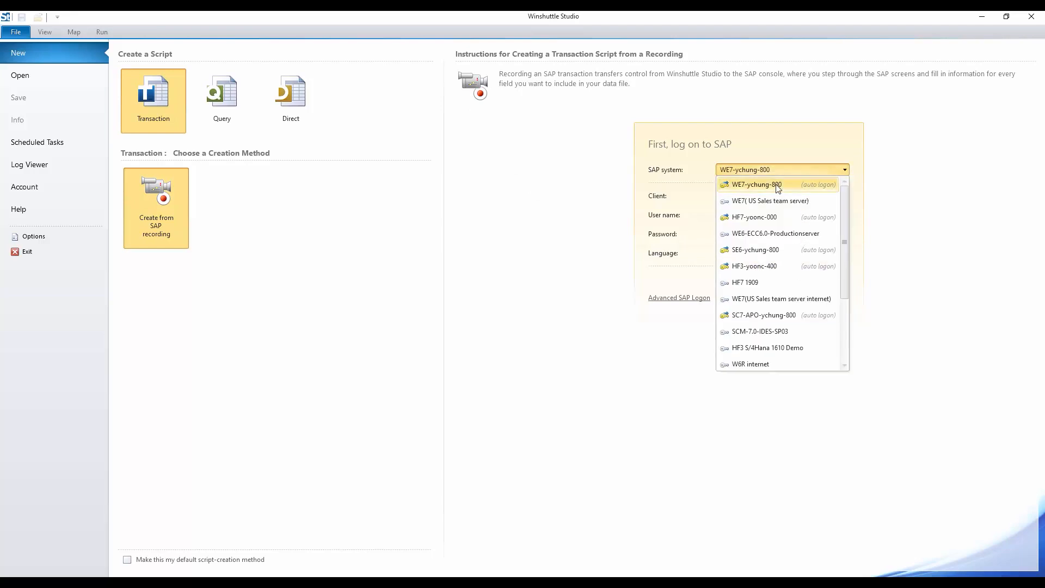
{"action": "left_click", "coordinate": [778, 186]}
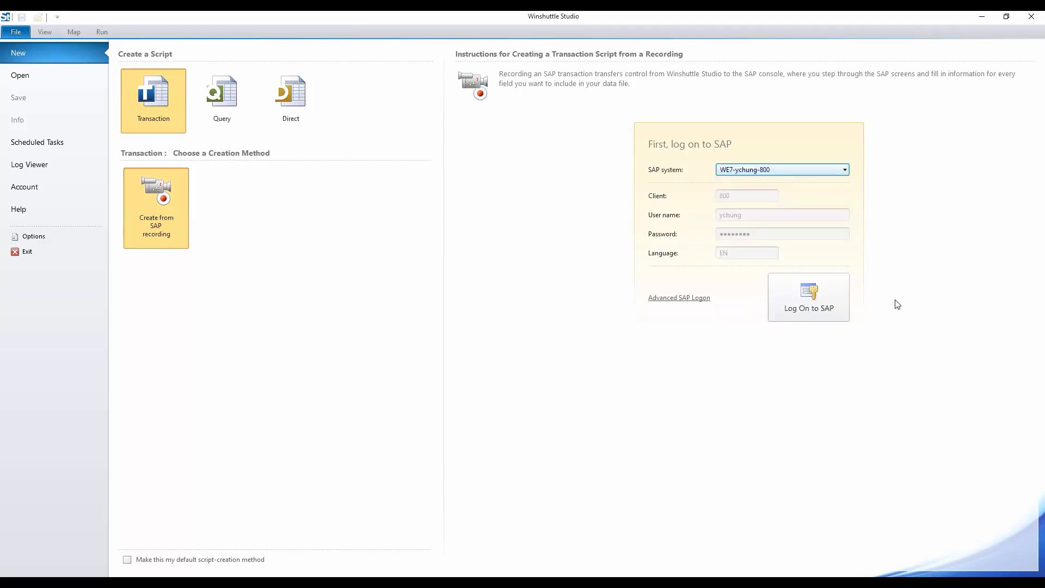
{"action": "left_click", "coordinate": [777, 303]}
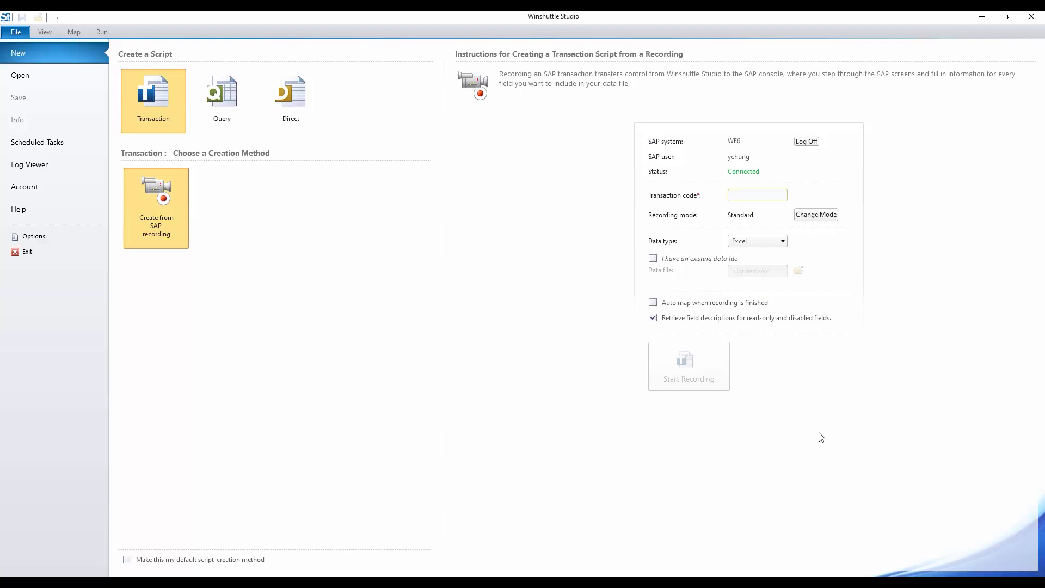
Step: Start recording transaction code as02 with Excel as data type and open asset 1002962 in company code 1000
{"action": "type", "text": "as02"}
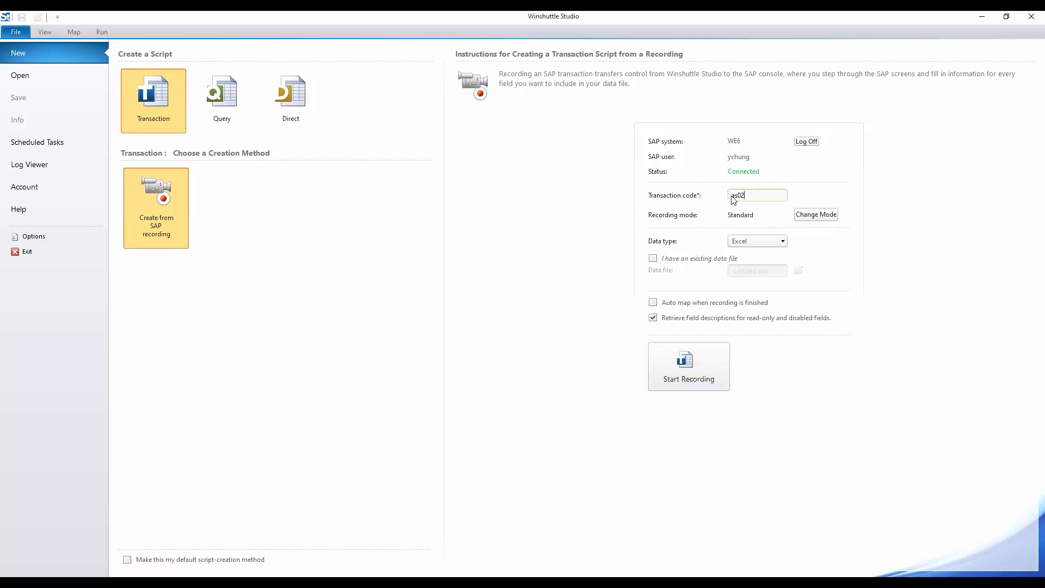
{"action": "left_click", "coordinate": [686, 388]}
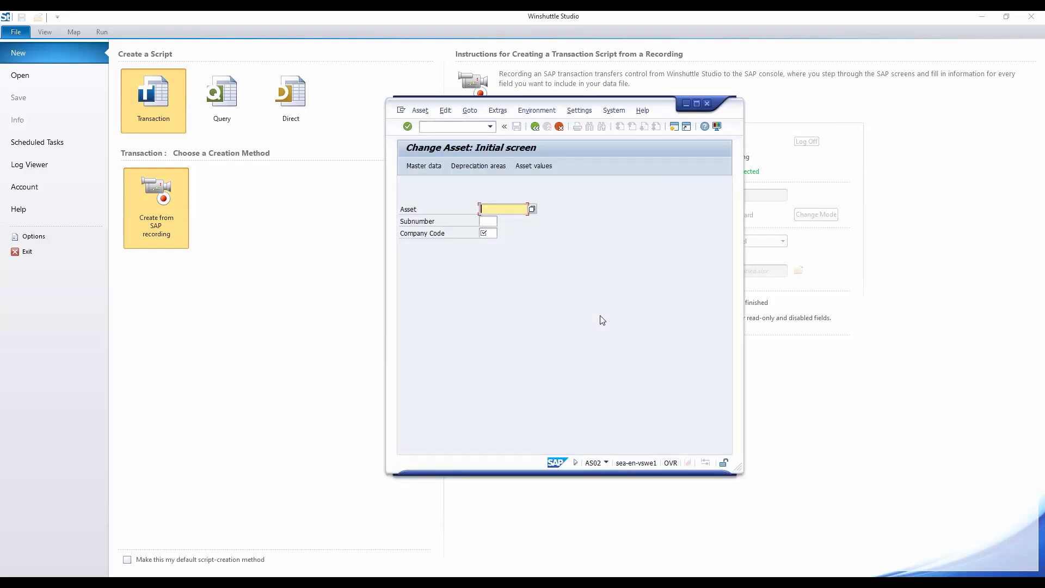
{"action": "left_click", "coordinate": [502, 206]}
{"action": "key", "text": "Down"}
{"action": "key", "text": "Return"}
{"action": "left_click", "coordinate": [488, 233]}
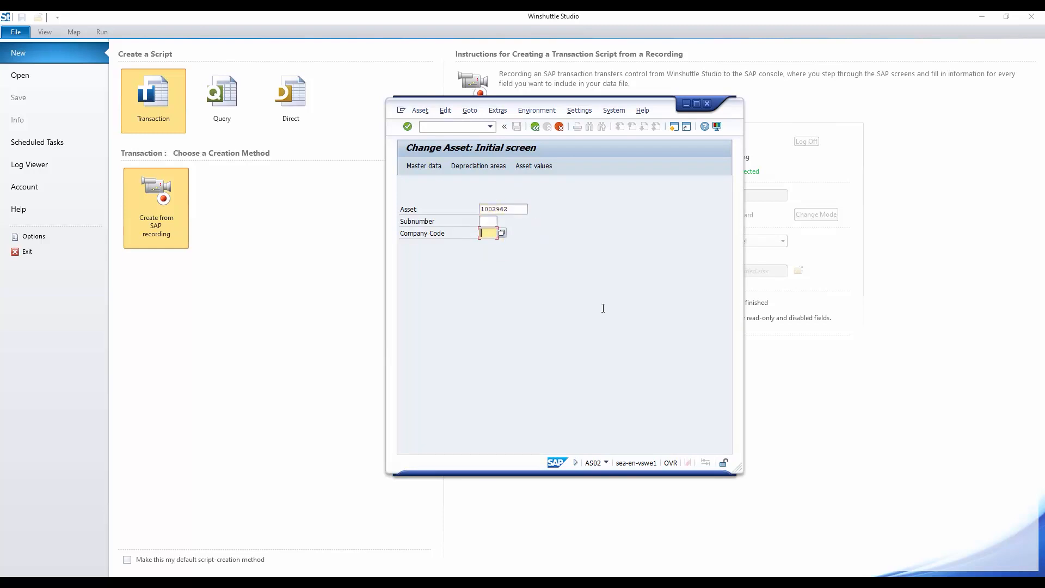
{"action": "type", "text": "1000"}
{"action": "key", "text": "Return"}
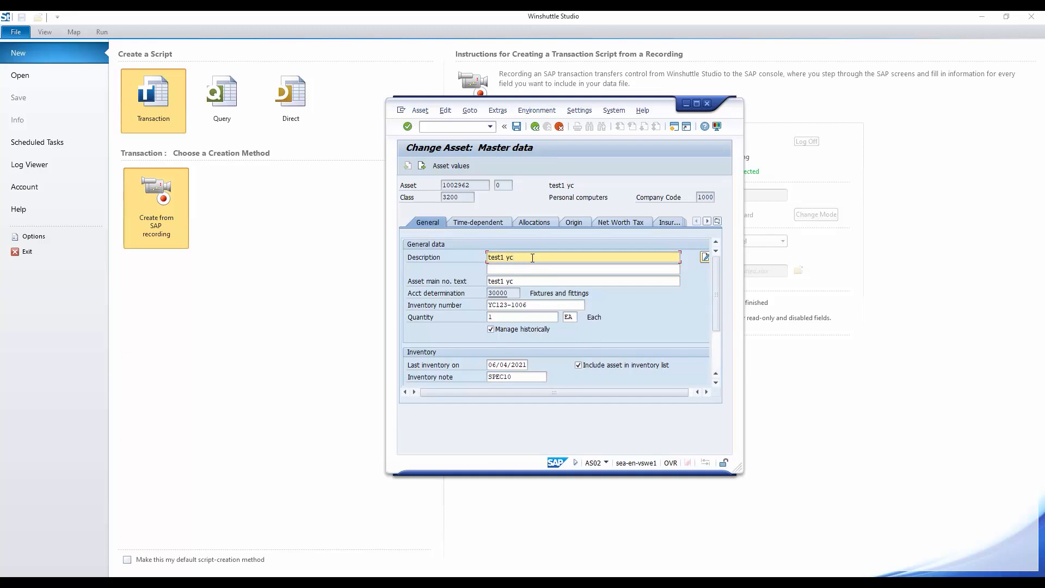
Step: Include the asset's inventory number, last inventory date and inventory note from the general data in the recording
{"action": "left_click", "coordinate": [538, 305]}
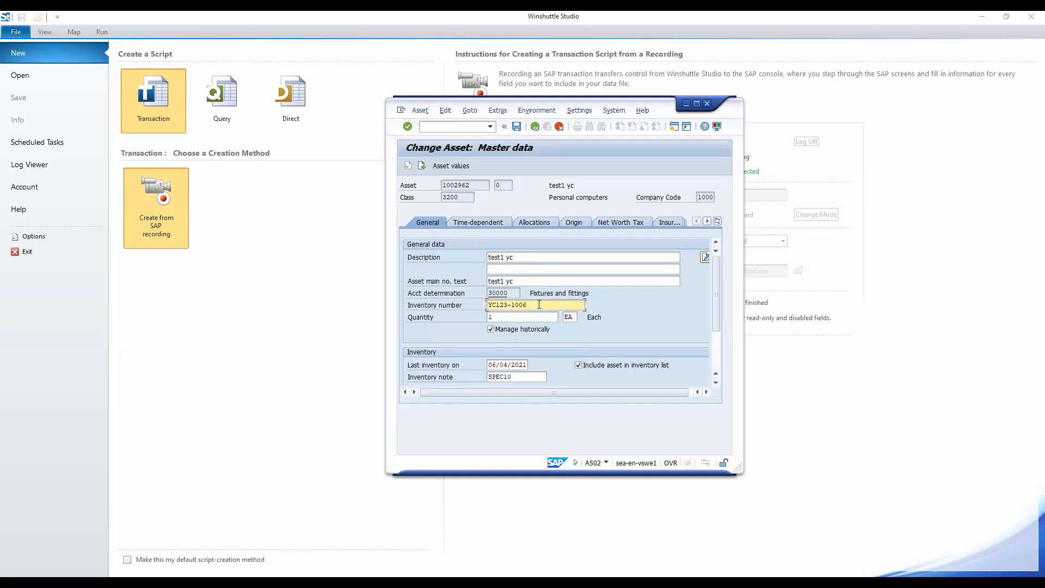
{"action": "scroll", "coordinate": [538, 305], "scroll_direction": "down", "scroll_amount": 3}
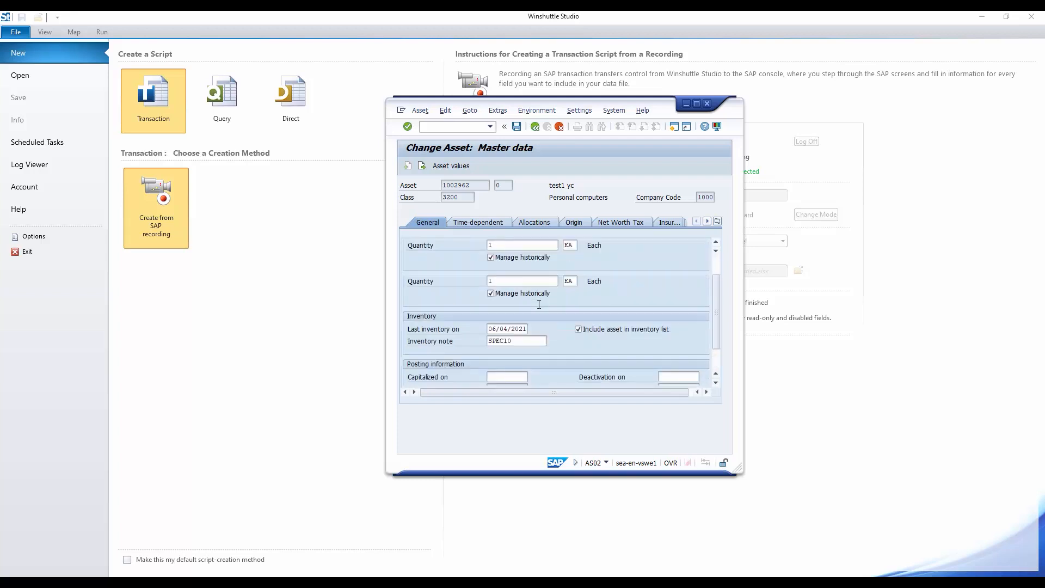
{"action": "scroll", "coordinate": [525, 296], "scroll_direction": "down", "scroll_amount": 2}
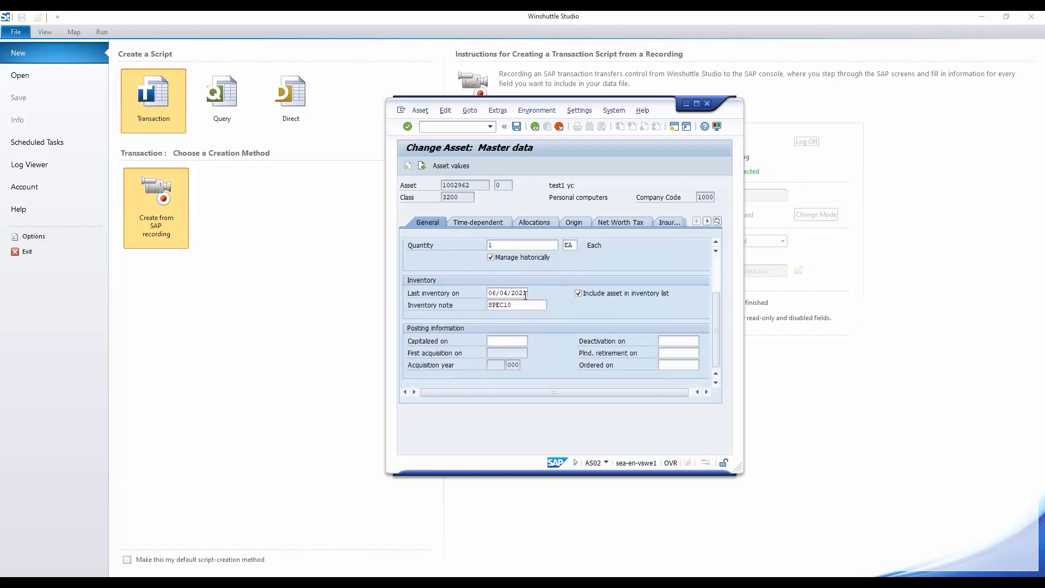
{"action": "left_click", "coordinate": [525, 294]}
{"action": "left_click", "coordinate": [526, 304]}
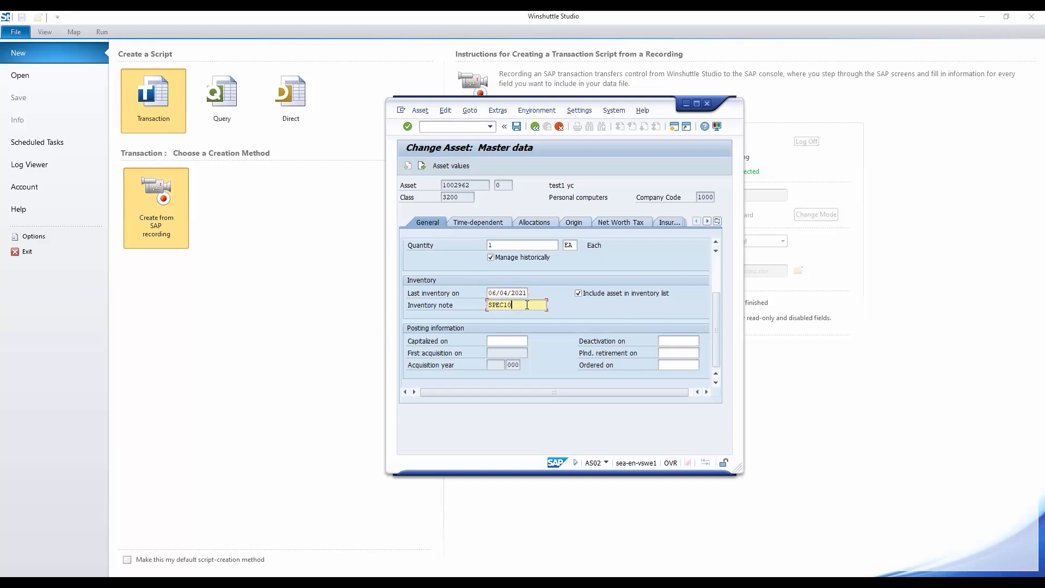
Step: Set the cost center to 4220 in the time-dependent data and save the asset to finish the recording
{"action": "left_click", "coordinate": [474, 222]}
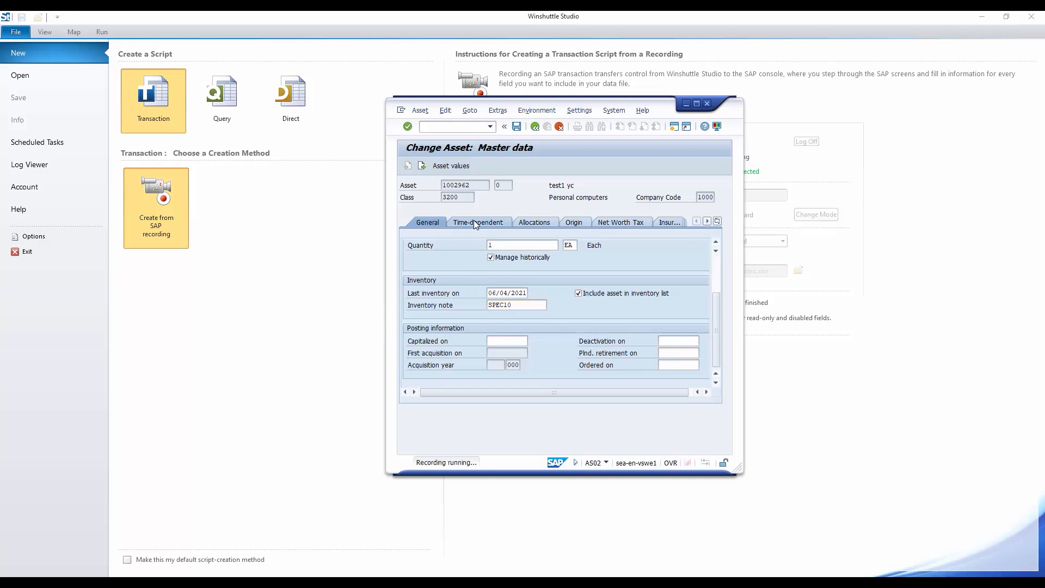
{"action": "left_click", "coordinate": [507, 269]}
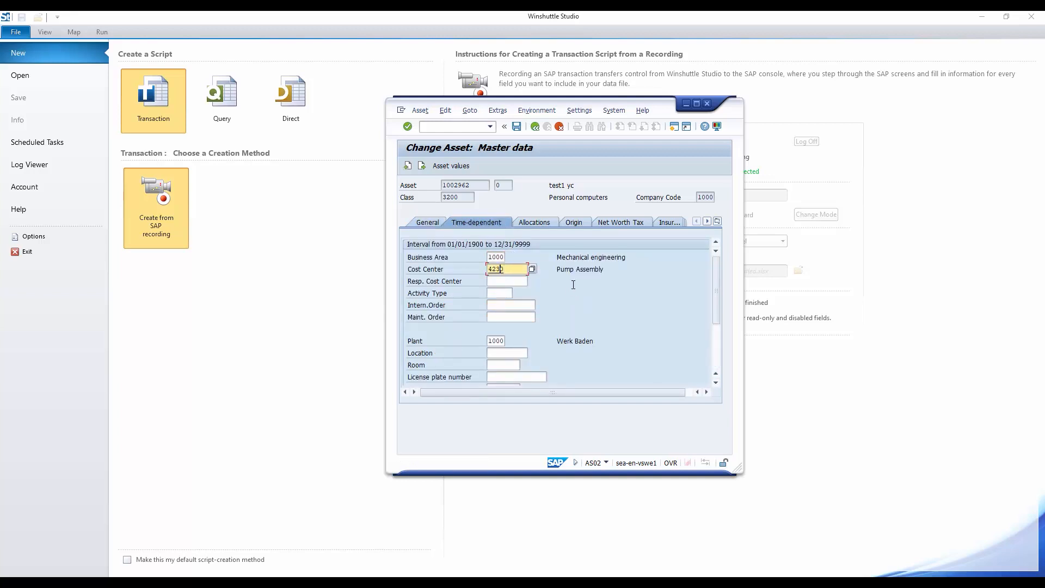
{"action": "key", "text": "Left"}
{"action": "key", "text": "Left"}
{"action": "type", "text": "2"}
{"action": "key", "text": "Return"}
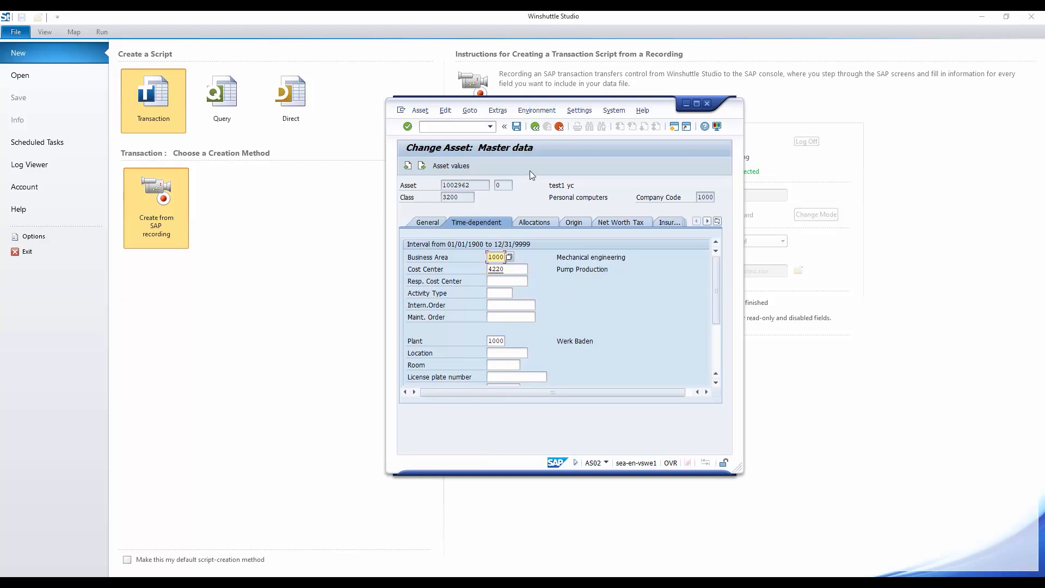
{"action": "left_click", "coordinate": [520, 131]}
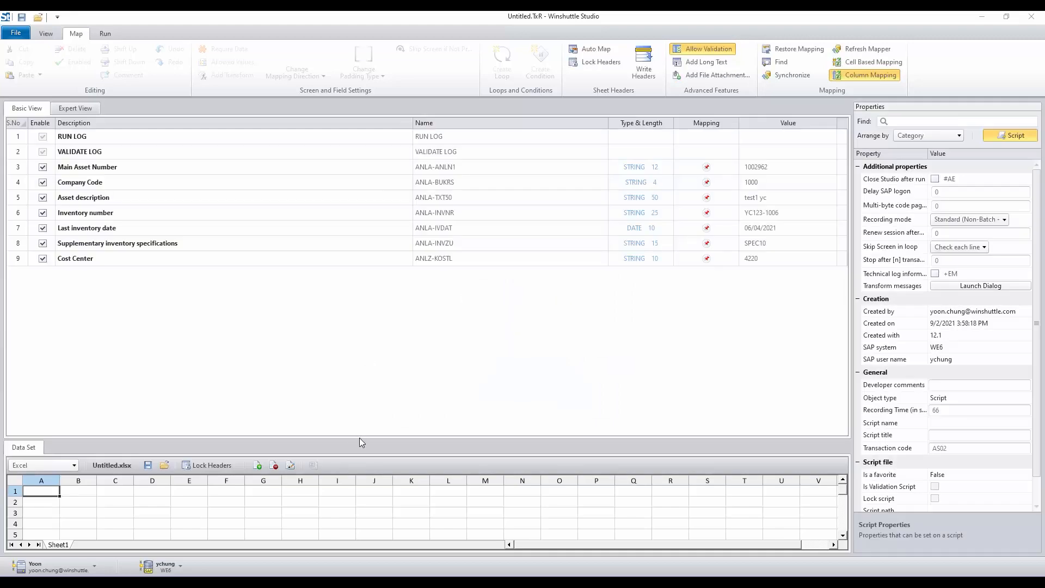
Step: Enlarge the data set area, then map Main Asset Number to column A and Asset description to column C
{"action": "left_click_drag", "start_coordinate": [359, 438], "coordinate": [368, 328]}
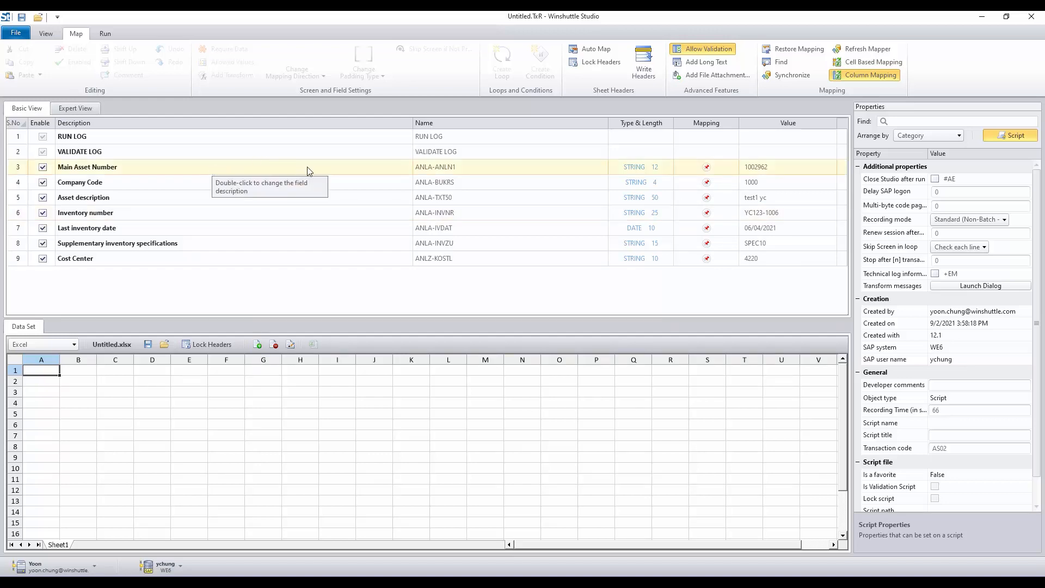
{"action": "left_click", "coordinate": [412, 181]}
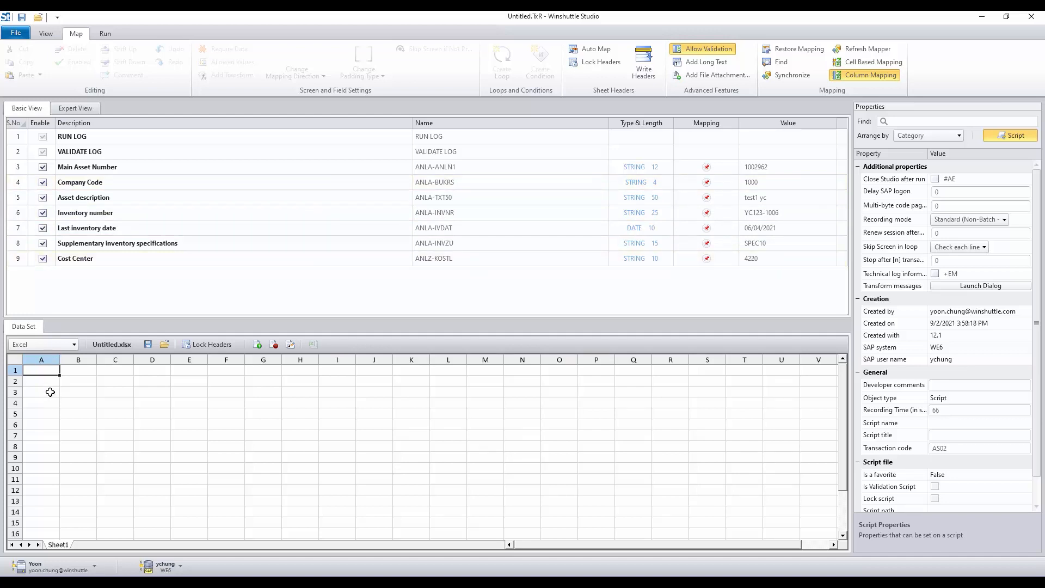
{"action": "left_click_drag", "start_coordinate": [46, 393], "coordinate": [241, 165]}
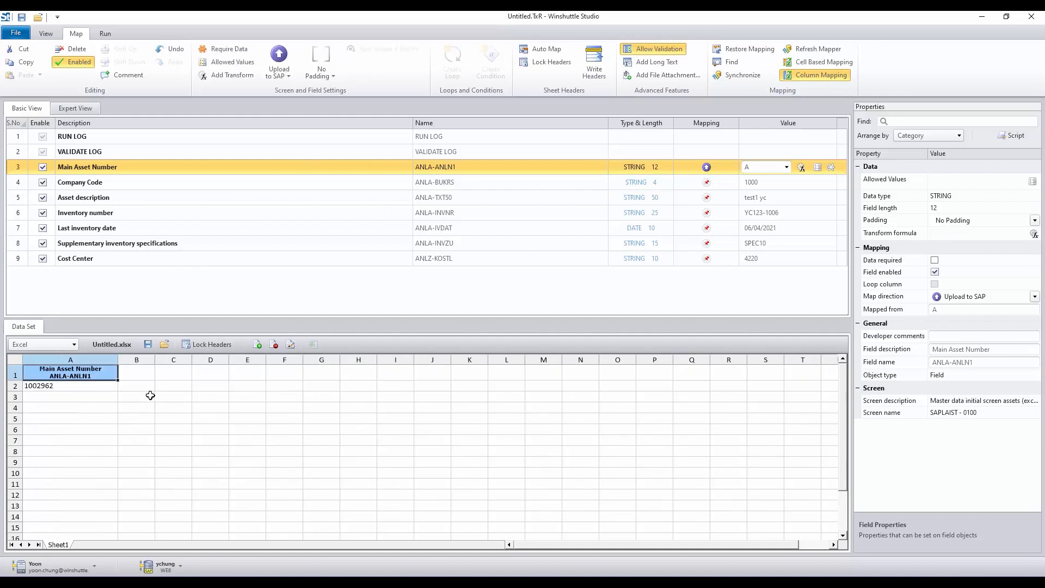
{"action": "left_click_drag", "start_coordinate": [176, 398], "coordinate": [168, 197]}
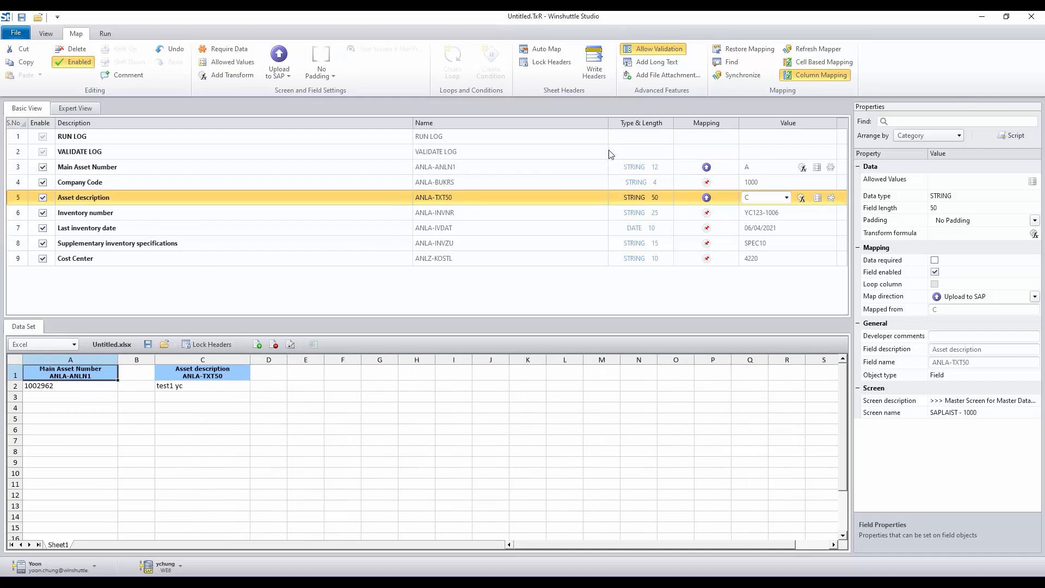
Step: Auto-map all recorded fields and both logs to Excel columns, and open the script's run settings
{"action": "left_click", "coordinate": [546, 51]}
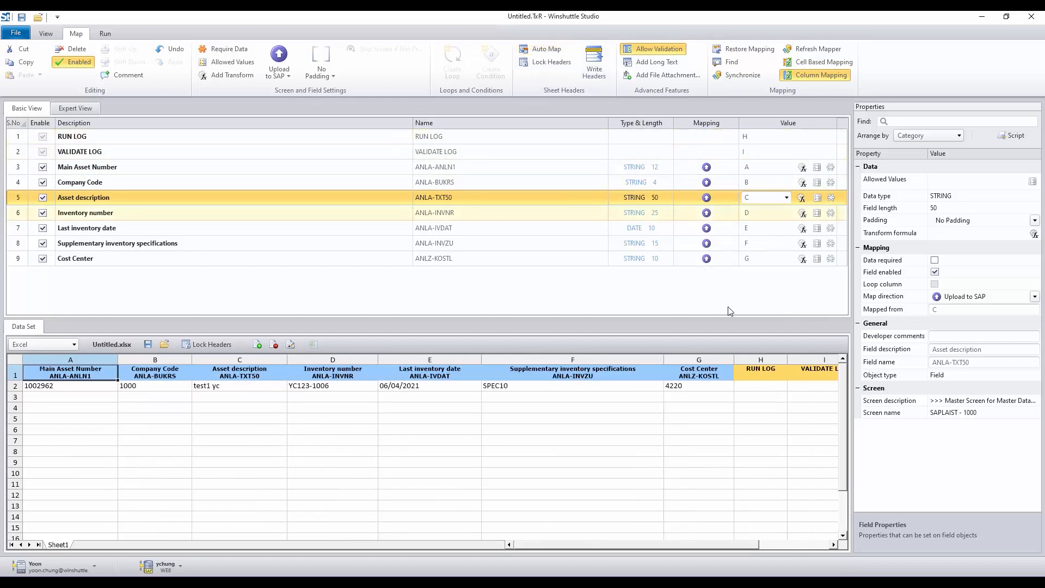
{"action": "left_click_drag", "start_coordinate": [655, 544], "coordinate": [580, 546]}
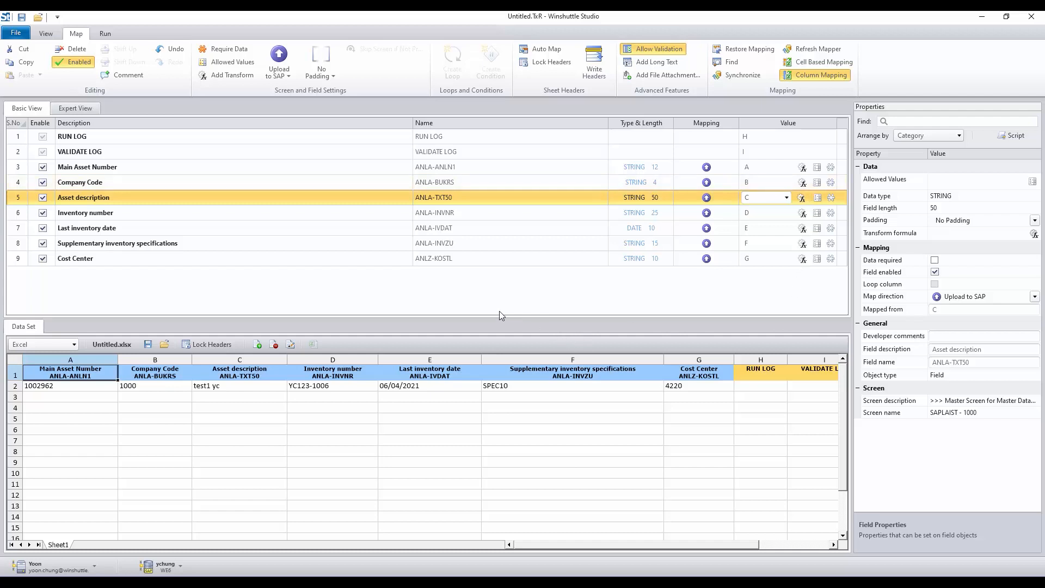
{"action": "left_click", "coordinate": [105, 34]}
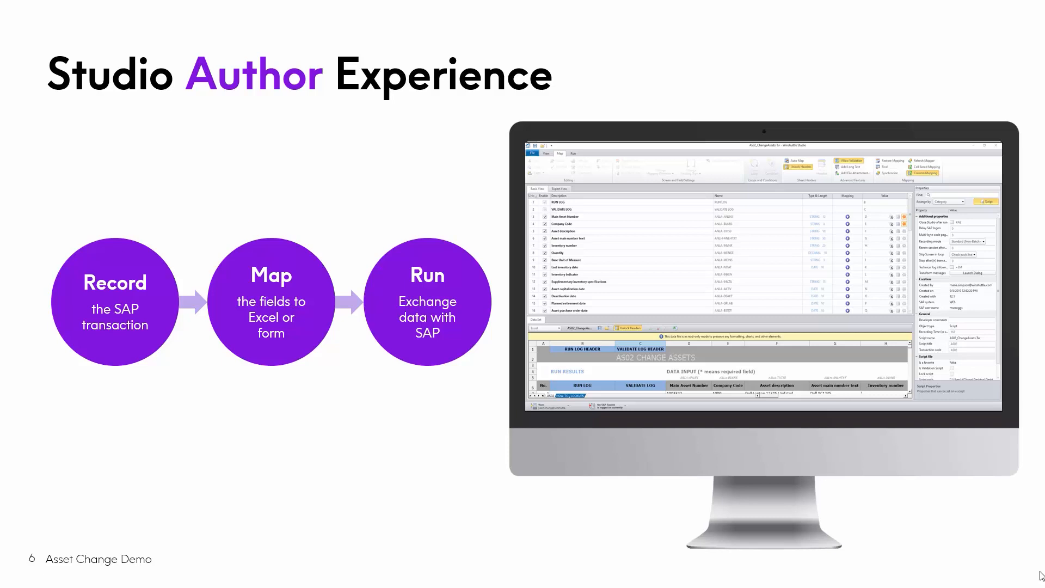
{"action": "key", "text": "Right"}
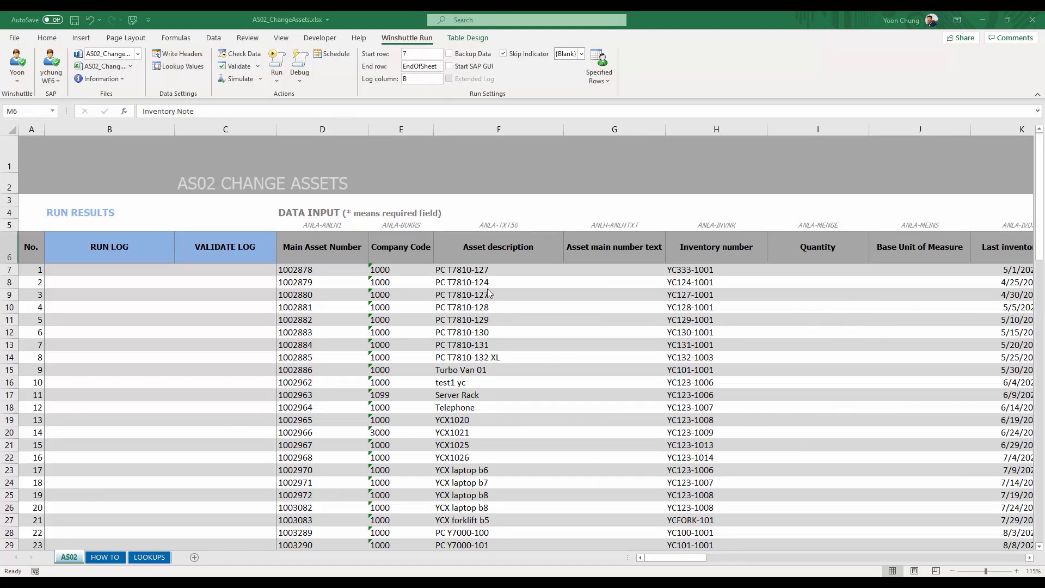
Step: Examine the asset description, inventory number, last inventory date and inventory note columns in the AS02 worksheet
{"action": "left_click", "coordinate": [490, 256]}
{"action": "left_click_drag", "start_coordinate": [497, 348], "coordinate": [496, 359]}
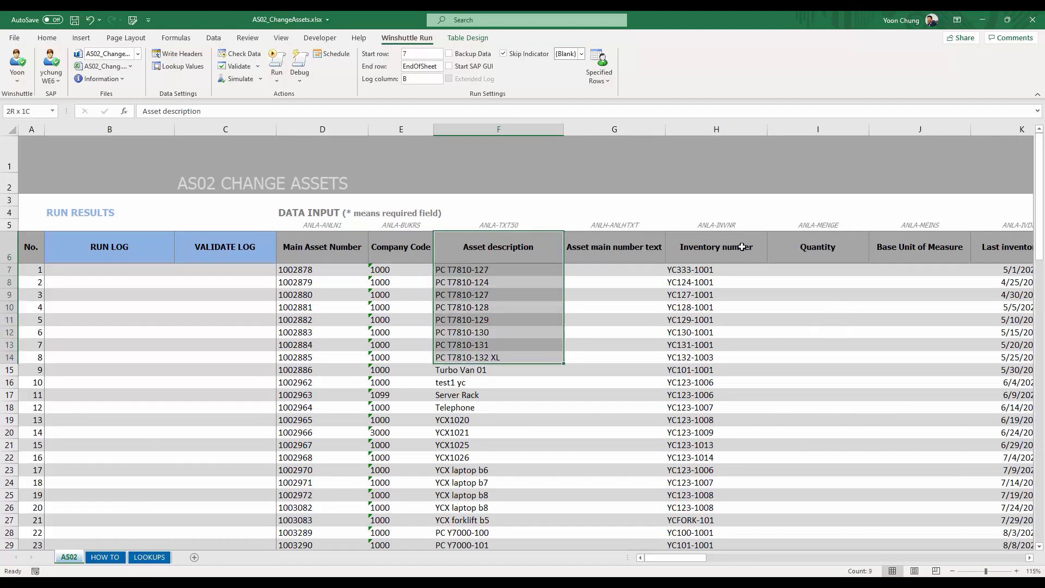
{"action": "left_click_drag", "start_coordinate": [741, 246], "coordinate": [742, 329]}
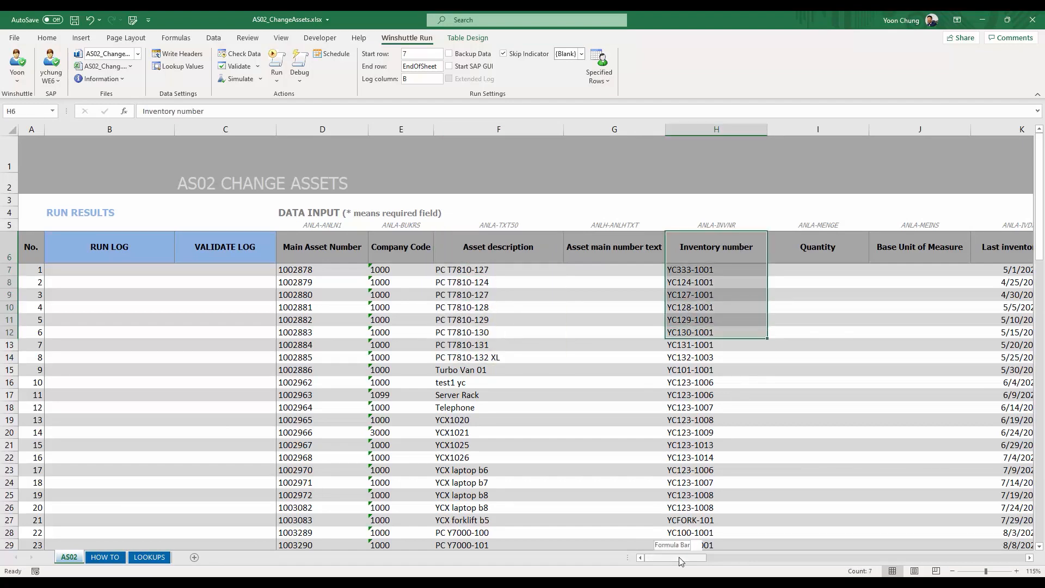
{"action": "scroll", "coordinate": [700, 559], "scroll_direction": "right", "scroll_amount": 6}
{"action": "left_click_drag", "start_coordinate": [688, 257], "coordinate": [710, 309]}
{"action": "left_click_drag", "start_coordinate": [854, 257], "coordinate": [868, 308]}
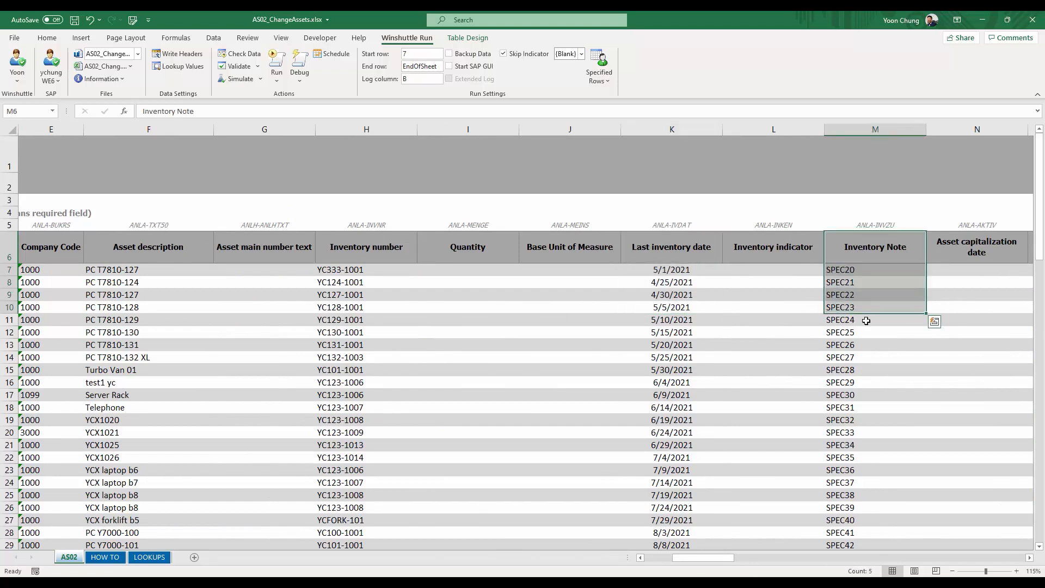
{"action": "left_click_drag", "start_coordinate": [707, 558], "coordinate": [655, 554]}
{"action": "left_click", "coordinate": [587, 295]}
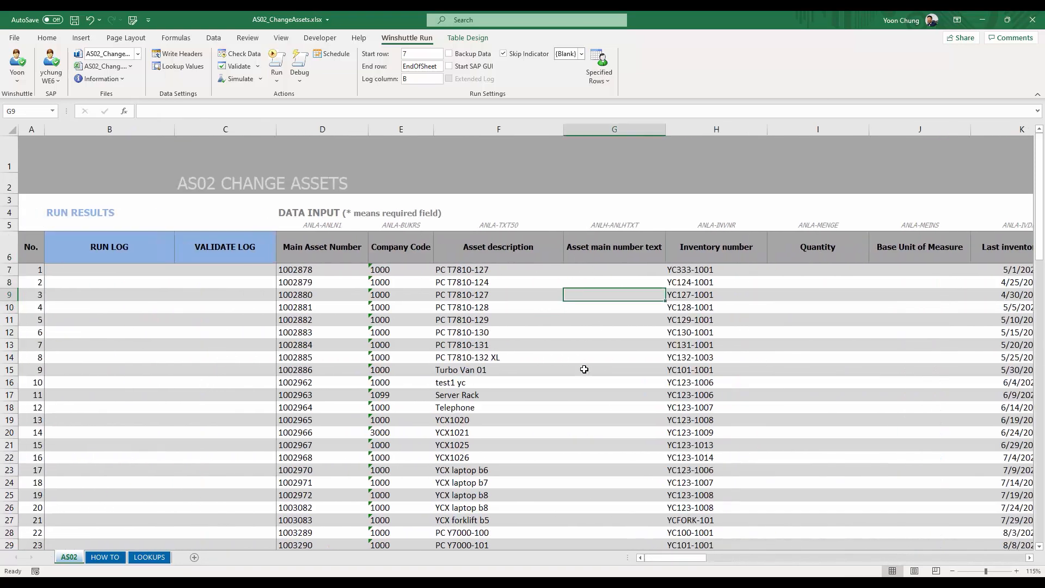
Step: Check the skip indicator options and the SAP logon information for the current connection
{"action": "left_click", "coordinate": [567, 58]}
{"action": "left_click", "coordinate": [571, 92]}
{"action": "left_click", "coordinate": [51, 65]}
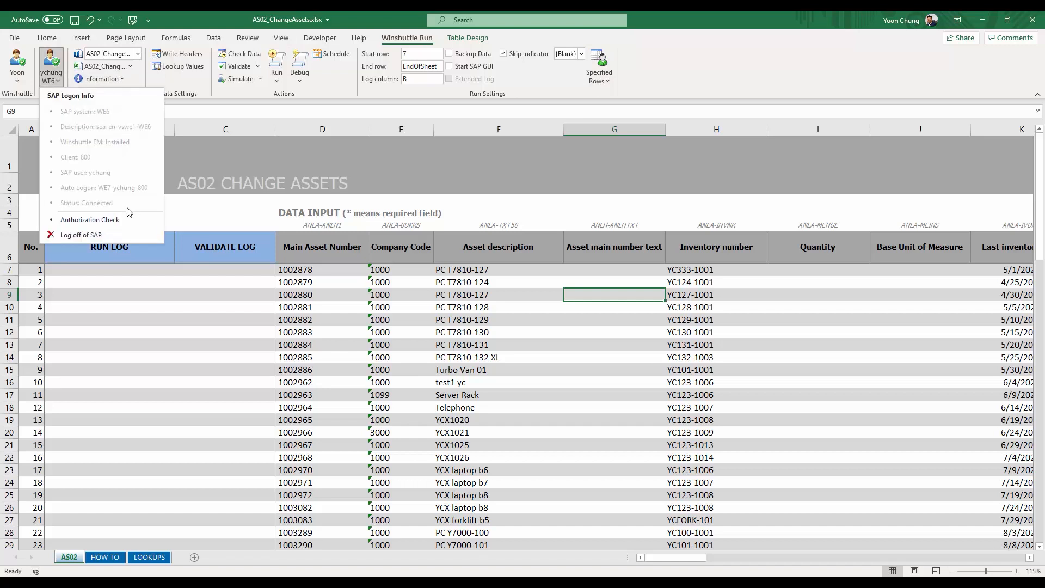
{"action": "left_click", "coordinate": [54, 80]}
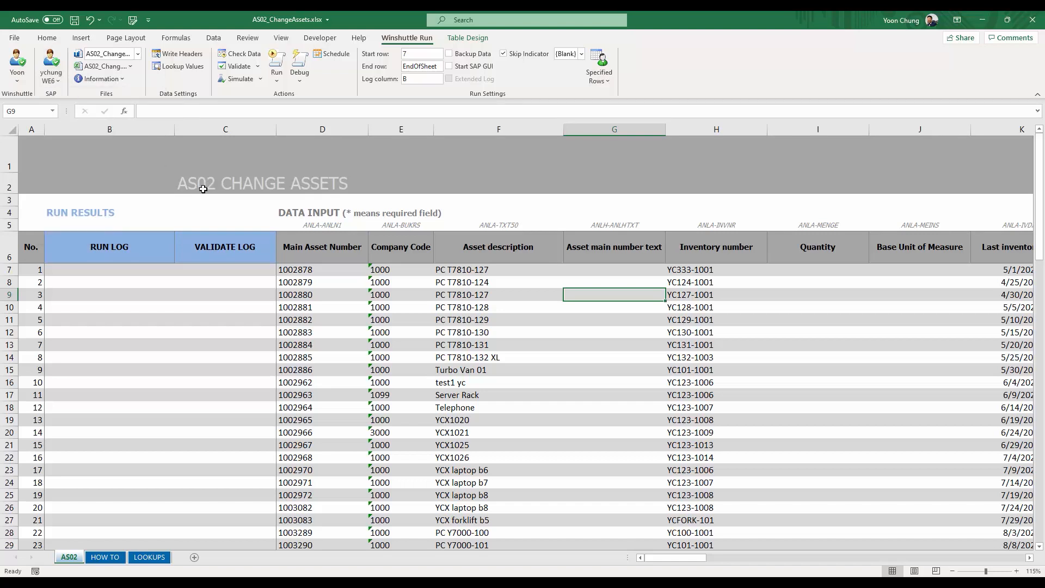
Step: Validate all asset rows against SAP and review the messages in the validate log column
{"action": "left_click", "coordinate": [203, 189]}
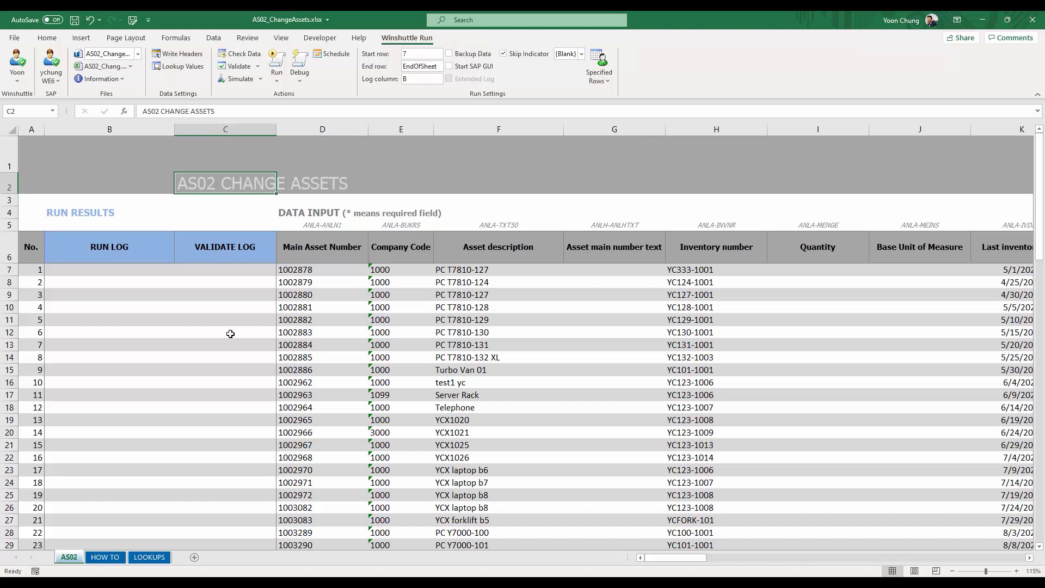
{"action": "left_click", "coordinate": [235, 67]}
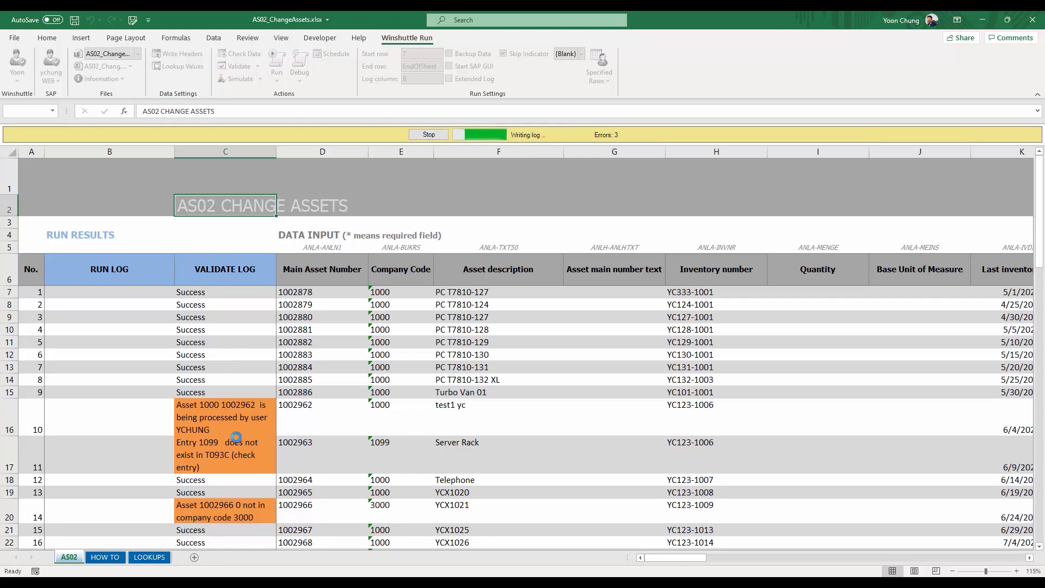
{"action": "scroll", "coordinate": [236, 437], "scroll_direction": "down", "scroll_amount": 1}
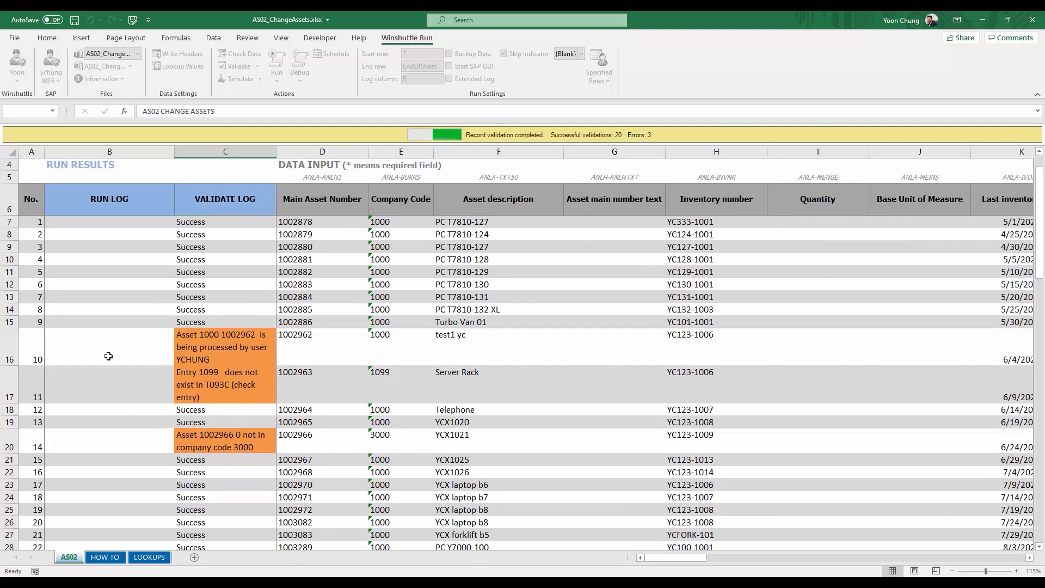
Step: Check the validation error in row 16 and exit the "test1 yc" asset left open in the SAP Change Asset window
{"action": "left_click", "coordinate": [253, 343]}
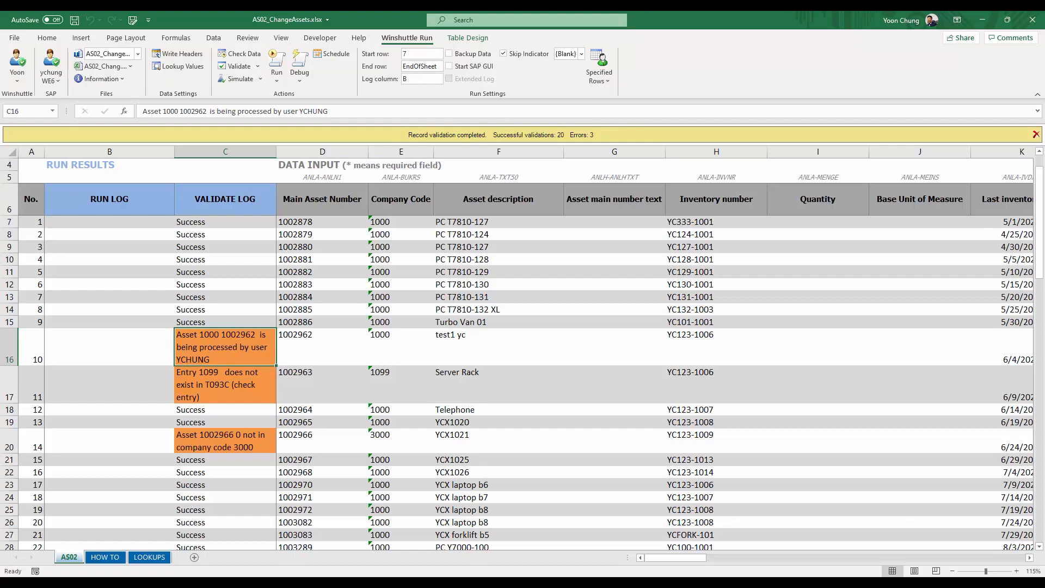
{"action": "mouse_move", "coordinate": [421, 582]}
{"action": "left_click", "coordinate": [466, 546]}
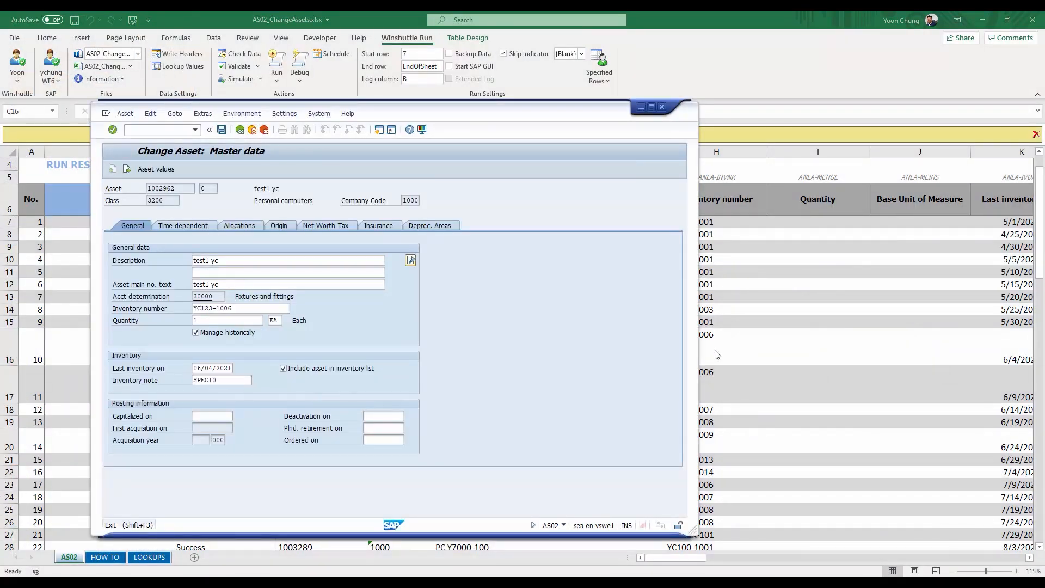
{"action": "key", "text": "shift+F3"}
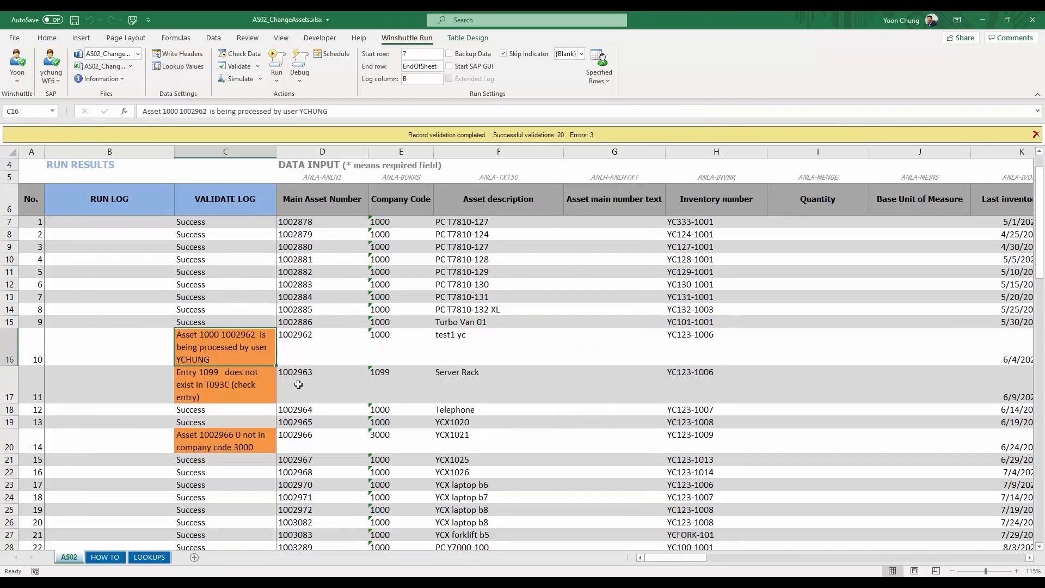
Step: Look up the company codes from SAP for the Server Rack row and overwrite its company code with 1000
{"action": "left_click", "coordinate": [383, 382]}
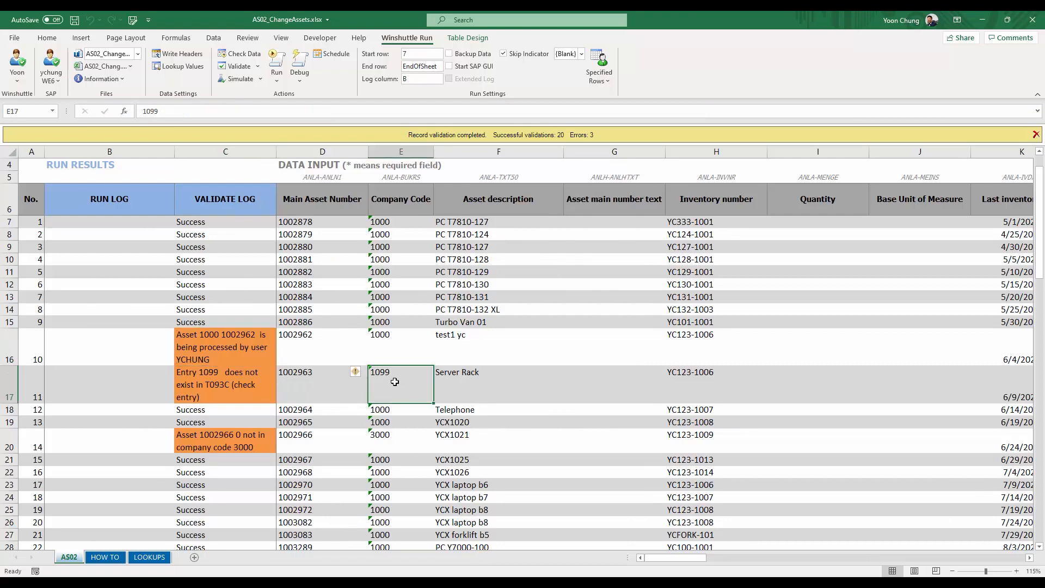
{"action": "left_click", "coordinate": [179, 67]}
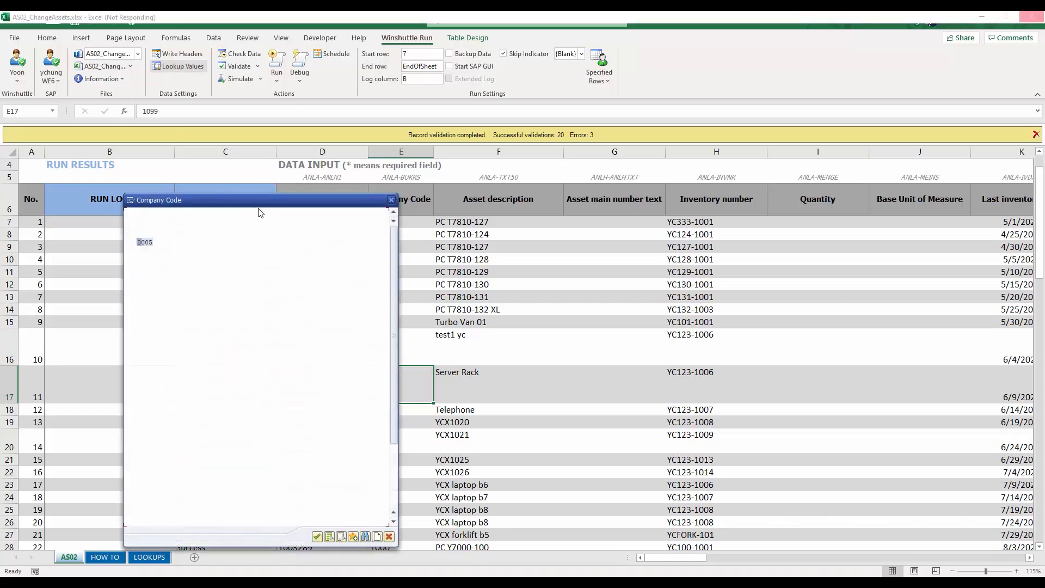
{"action": "left_click_drag", "start_coordinate": [266, 200], "coordinate": [206, 174]}
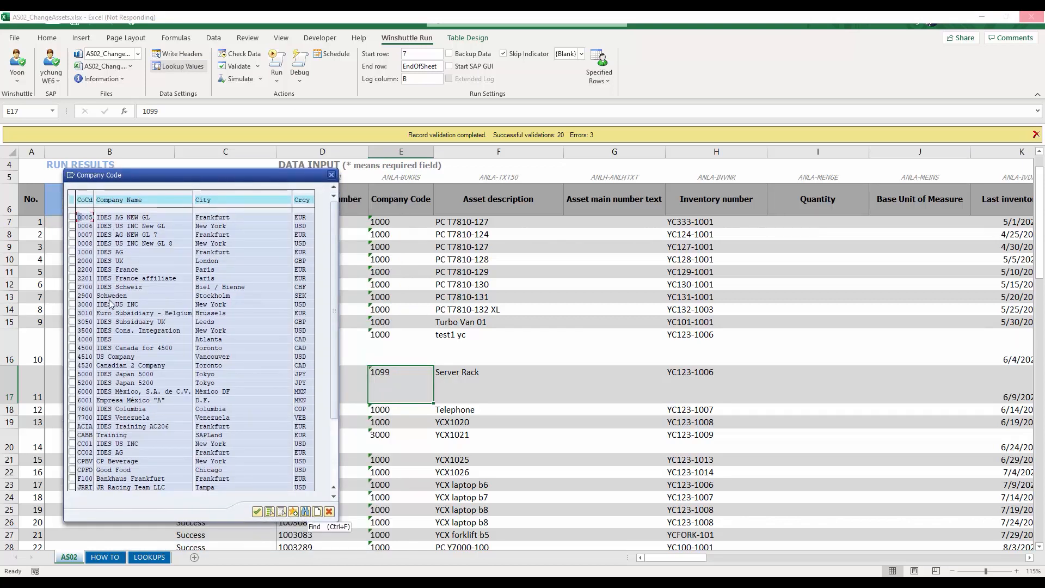
{"action": "left_click", "coordinate": [84, 253]}
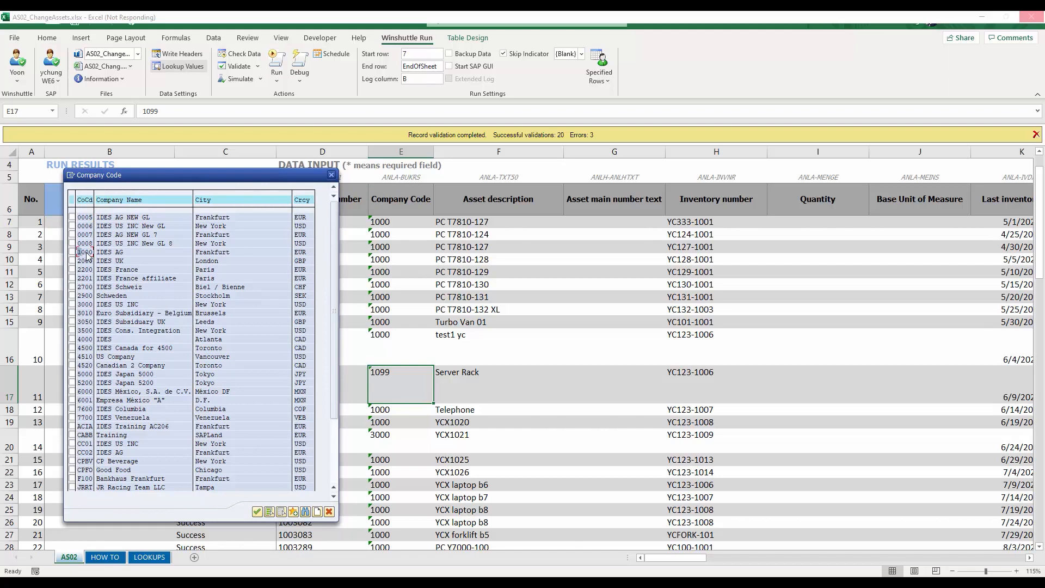
{"action": "double_click", "coordinate": [86, 253]}
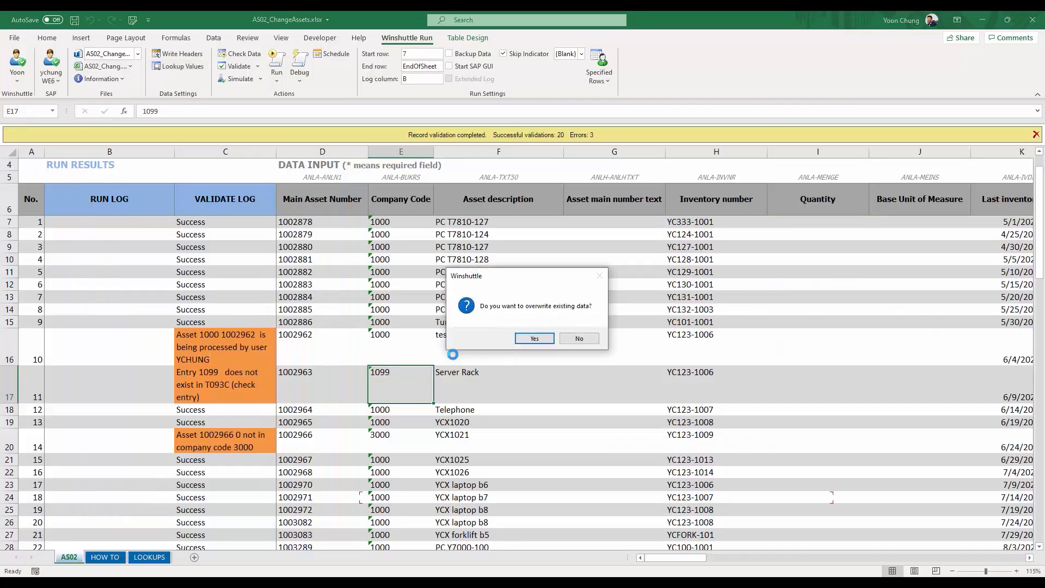
{"action": "left_click", "coordinate": [535, 339]}
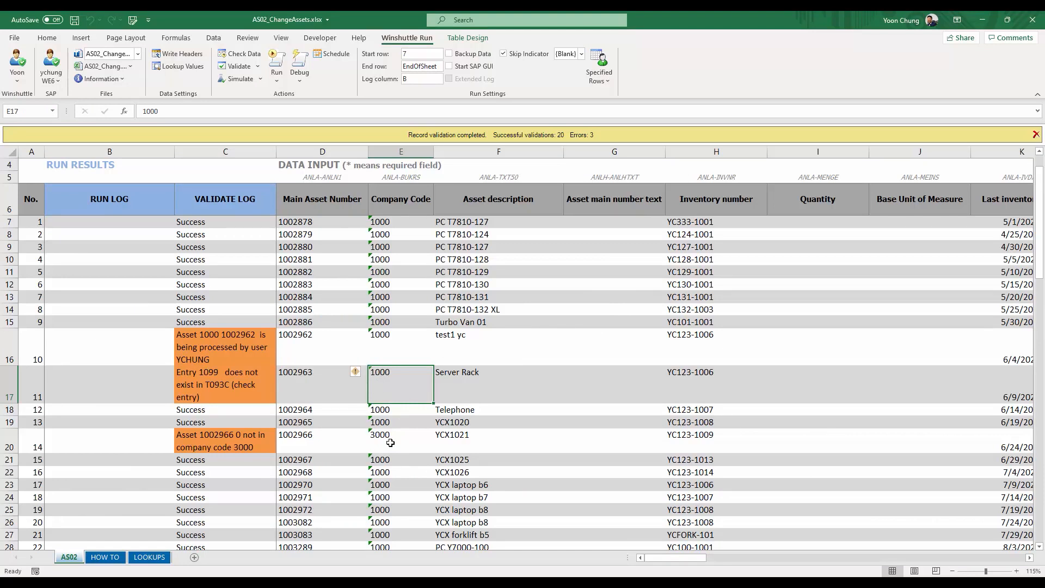
Step: Review the validation error in row 20 and set the company code of asset YCX1021 to 1000
{"action": "left_click", "coordinate": [263, 442]}
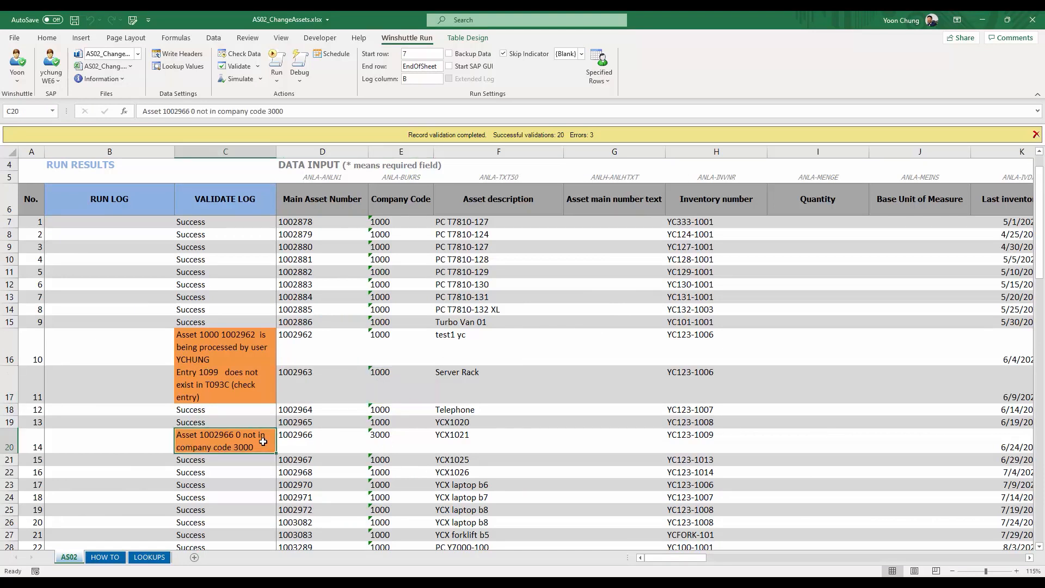
{"action": "left_click", "coordinate": [303, 443]}
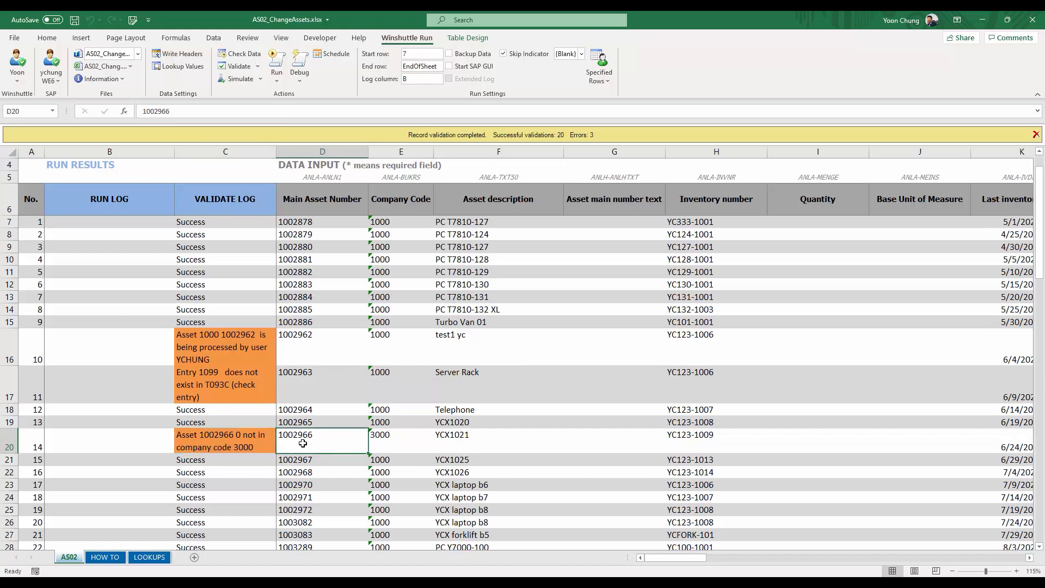
{"action": "left_click", "coordinate": [376, 437]}
{"action": "double_click", "coordinate": [373, 435]}
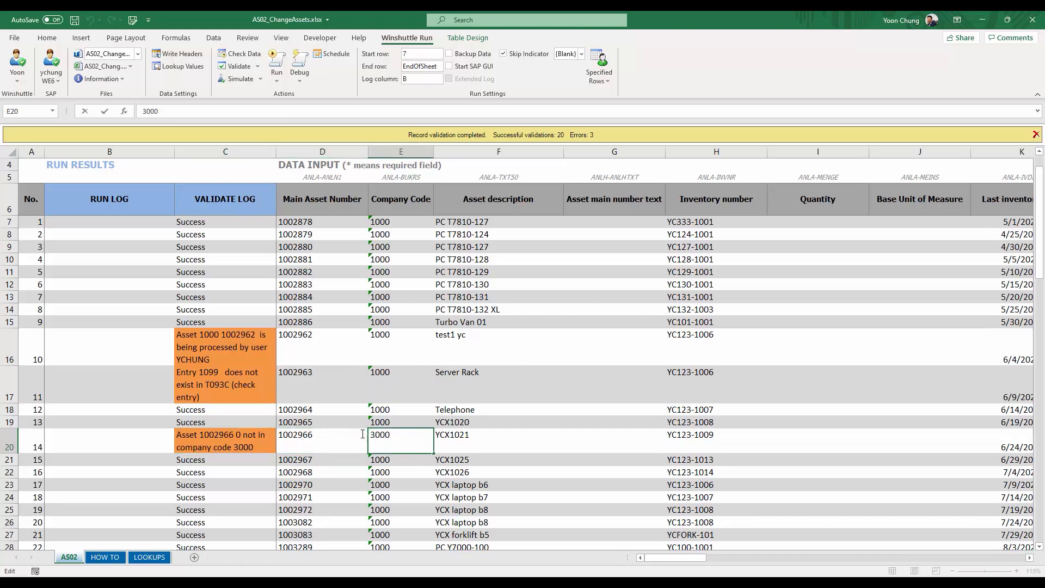
{"action": "type", "text": "1"}
{"action": "left_click", "coordinate": [452, 441]}
{"action": "left_click", "coordinate": [395, 439]}
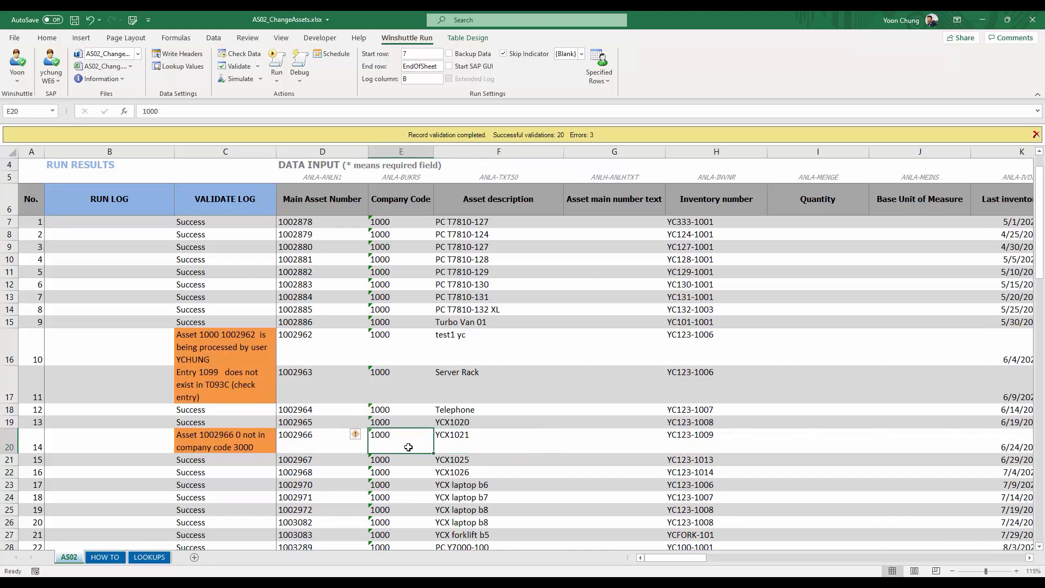
Step: Validate only the error rows against SAP and review their entries in the validate log
{"action": "left_click", "coordinate": [258, 67]}
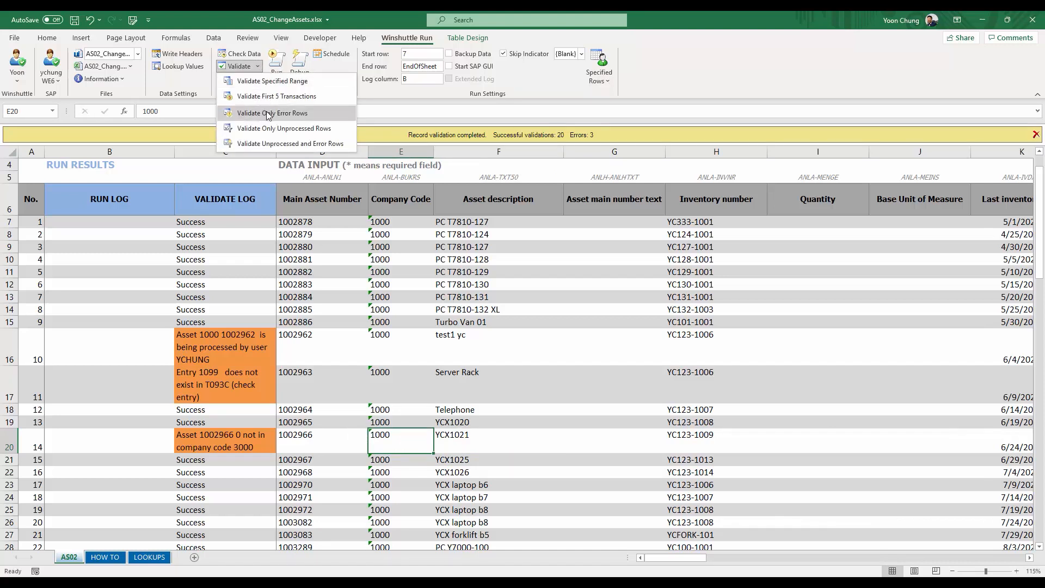
{"action": "left_click", "coordinate": [298, 115]}
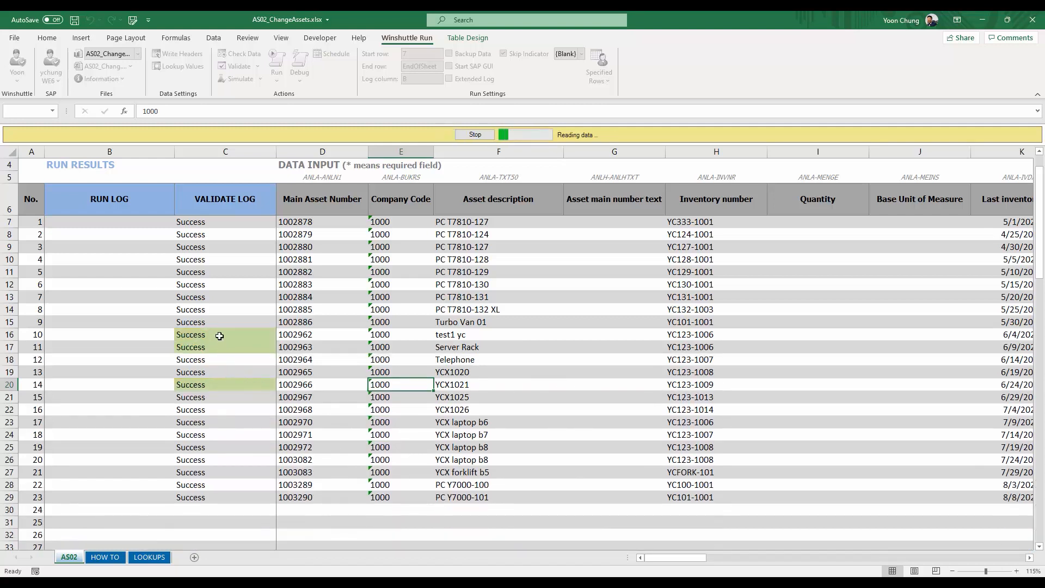
{"action": "left_click", "coordinate": [216, 385]}
{"action": "scroll", "coordinate": [238, 408], "scroll_direction": "up", "scroll_amount": 1}
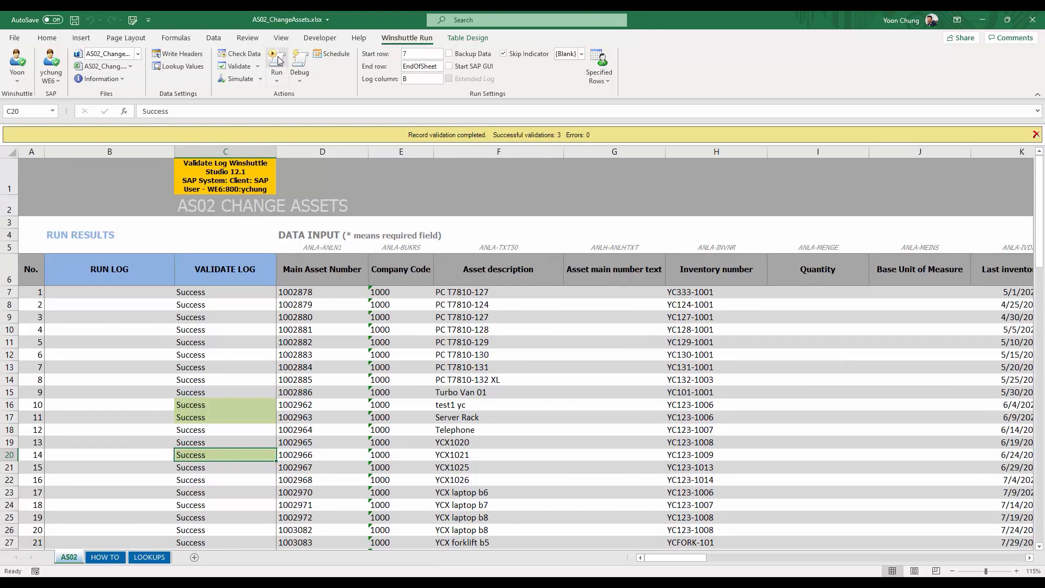
Step: Run the AS02 script to post all asset changes to SAP and review the run log for every row
{"action": "left_click", "coordinate": [278, 58]}
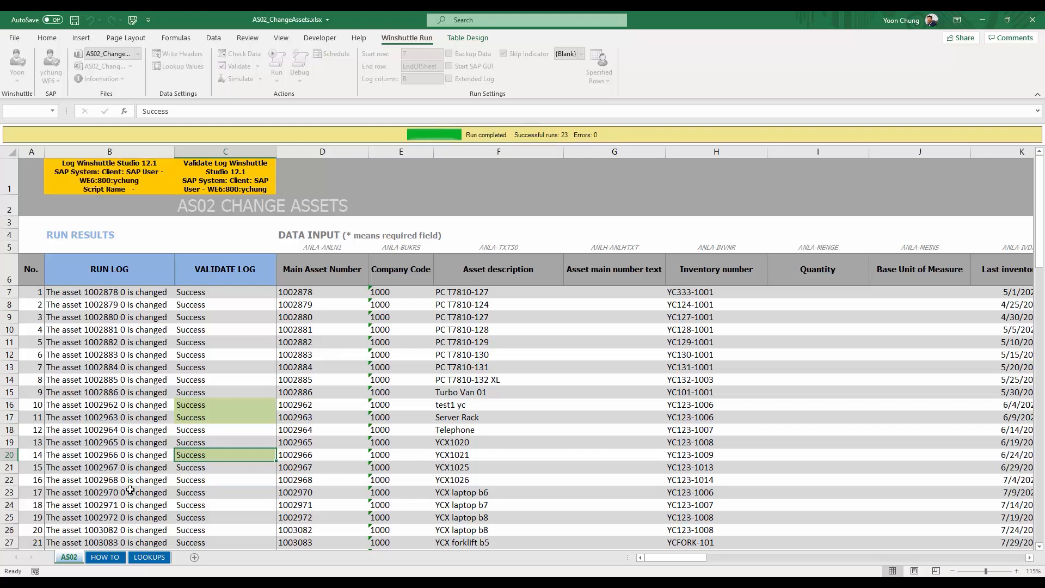
{"action": "scroll", "coordinate": [130, 489], "scroll_direction": "down", "scroll_amount": 1}
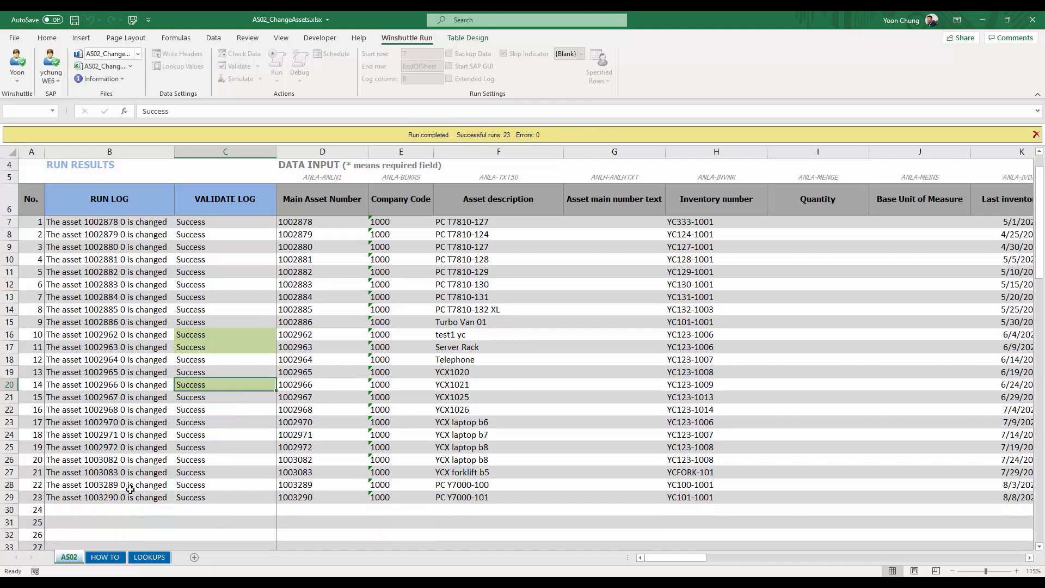
{"action": "scroll", "coordinate": [130, 490], "scroll_direction": "up", "scroll_amount": 1}
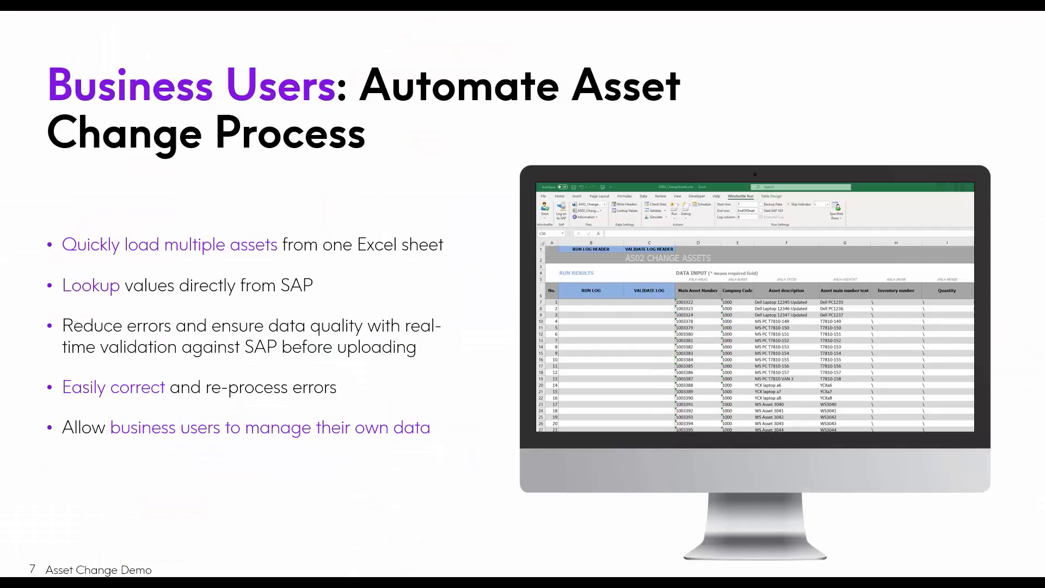